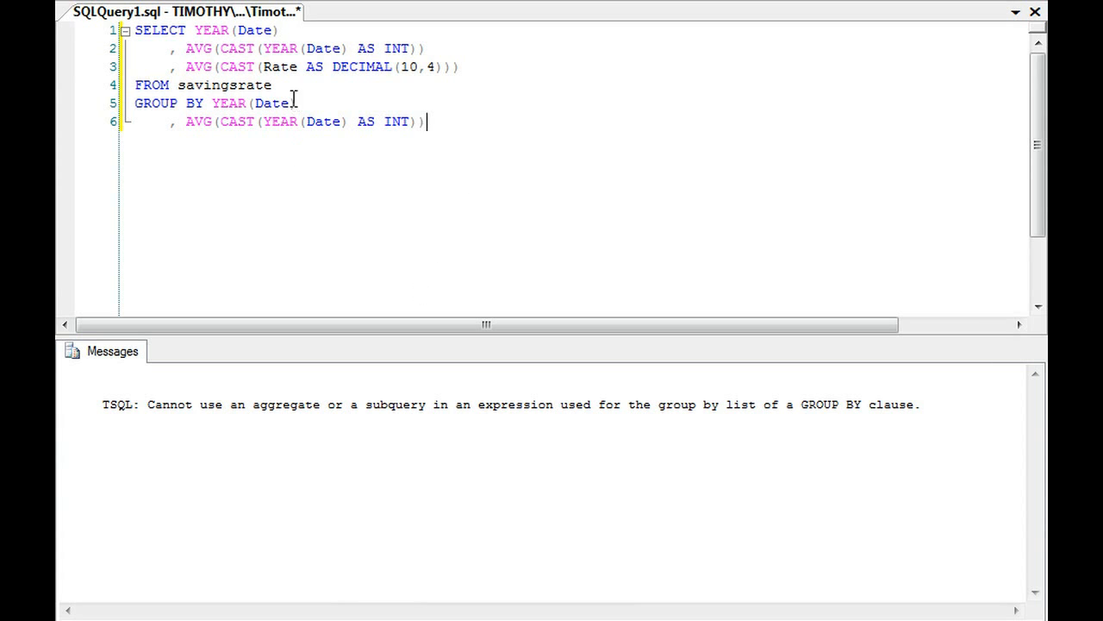
- Highlight the YEAR(Date), averaged year and averaged Rate expressions and the FROM savingsrate clause
left_click_drag(196, 32, 323, 20)
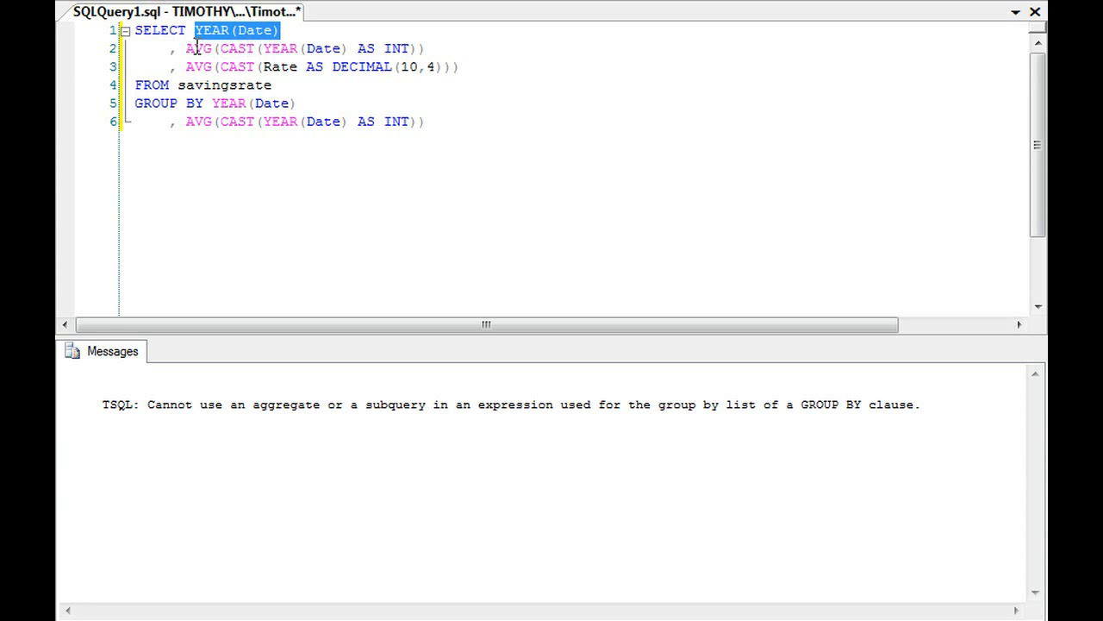
left_click_drag(187, 48, 426, 49)
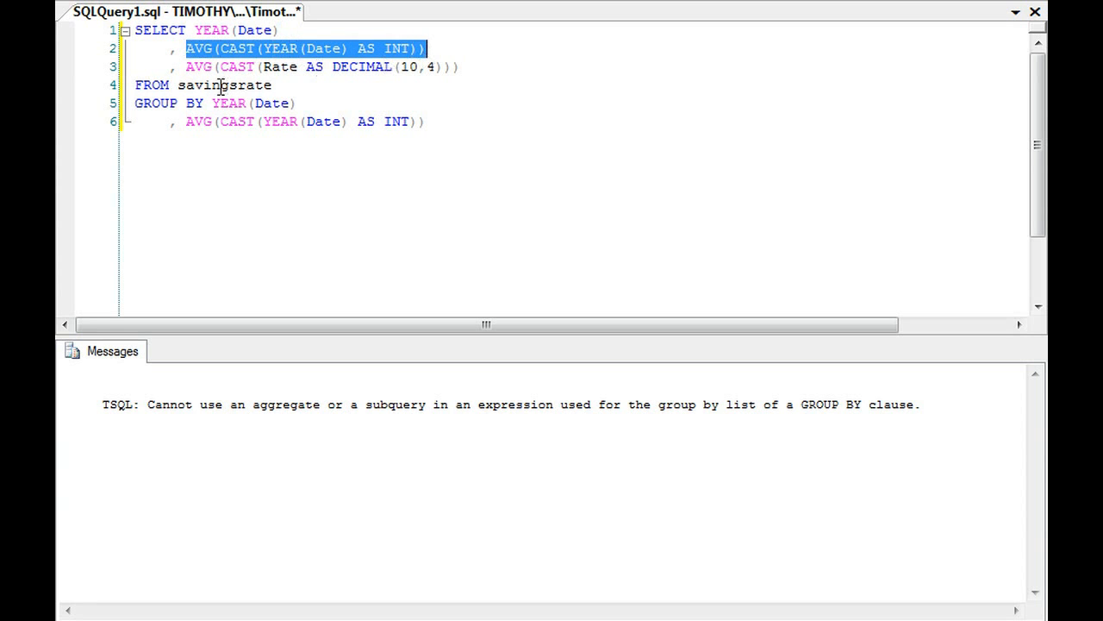
mouse_move(186, 67)
left_mouse_down()
mouse_move(394, 92)
mouse_move(461, 69)
left_mouse_up()
left_click(299, 90)
left_click(112, 88, "shift")
- Highlight the GROUP BY lines, including the aggregate expression on line 6
left_click(319, 113)
left_click_drag(319, 112, 124, 105)
left_click(215, 121)
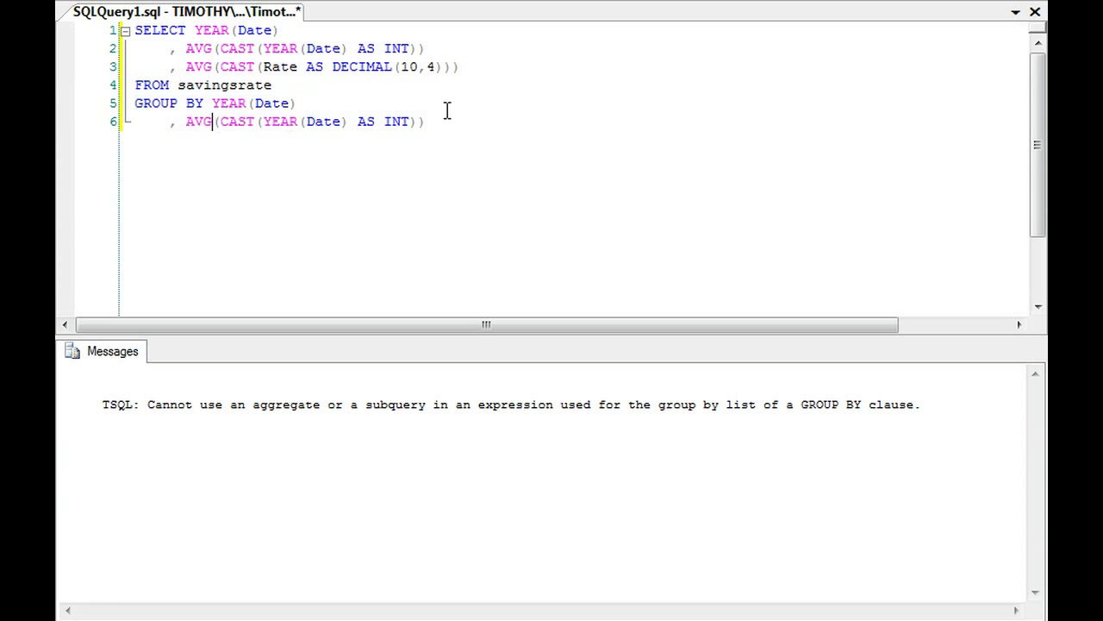
left_click_drag(448, 113, 123, 138)
left_click(357, 121)
left_click(455, 126)
- Re-run the query to show the Msg 144 error, then select the aggregate on line 6
key("F5")
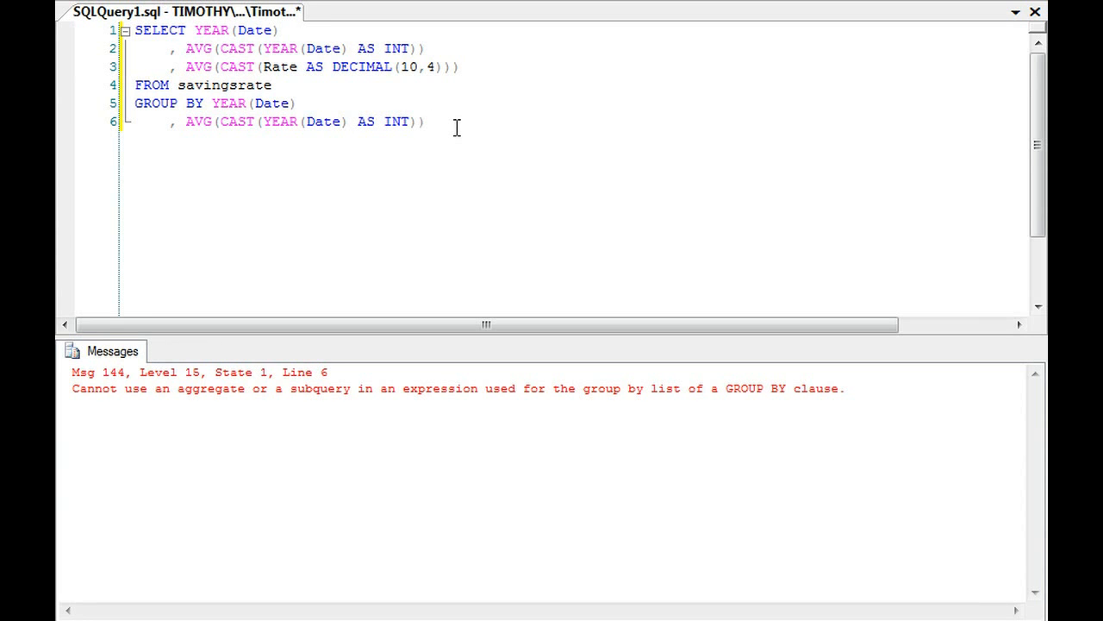
left_click_drag(457, 127, 107, 122)
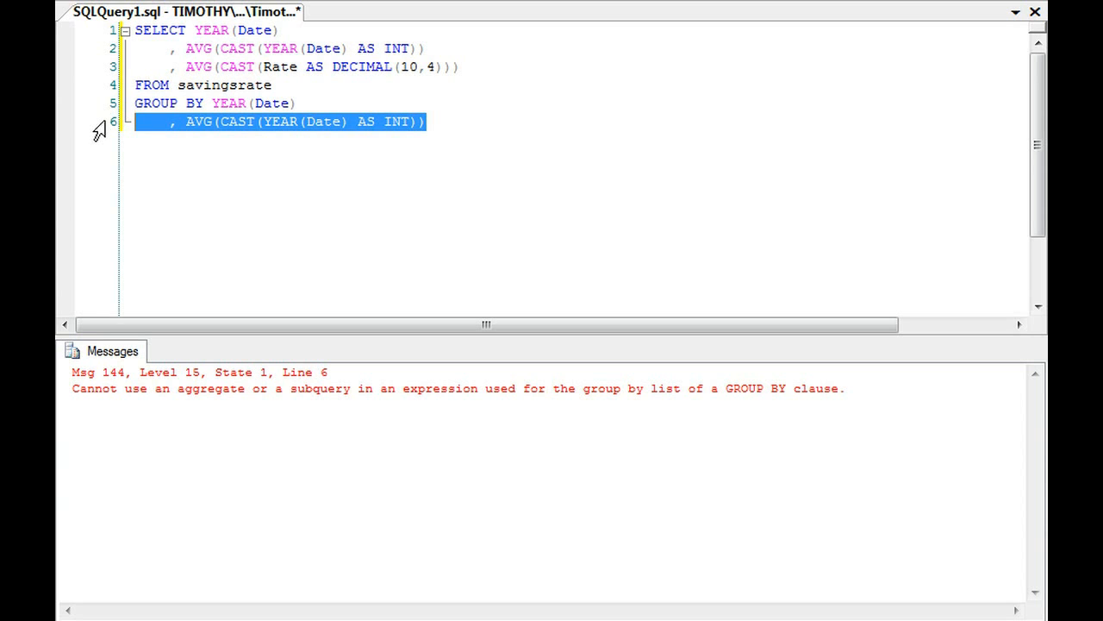
- Remove the aggregate from GROUP BY, leaving YEAR(Date), and run the corrected query
key("BackSpace")
key("BackSpace")
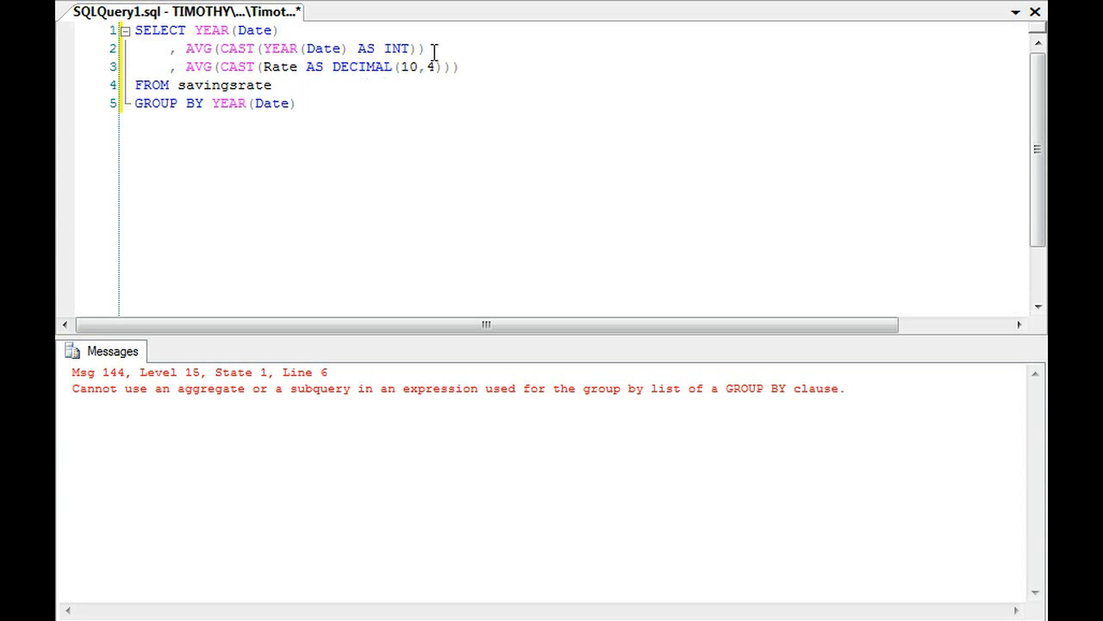
left_click_drag(439, 49, 106, 50)
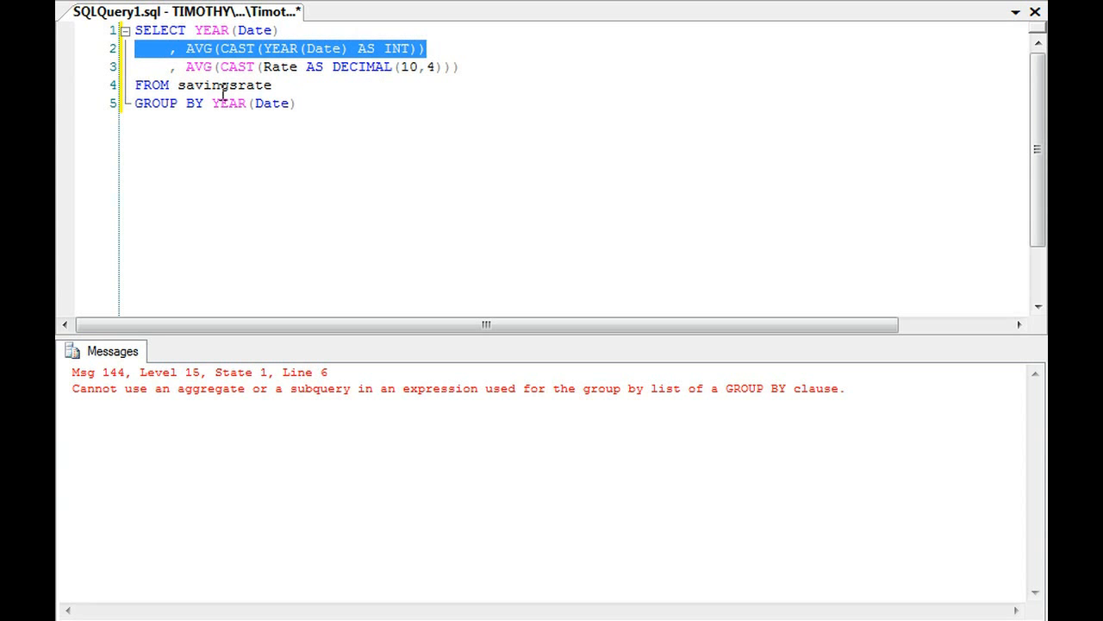
left_click(314, 109)
key("F5")
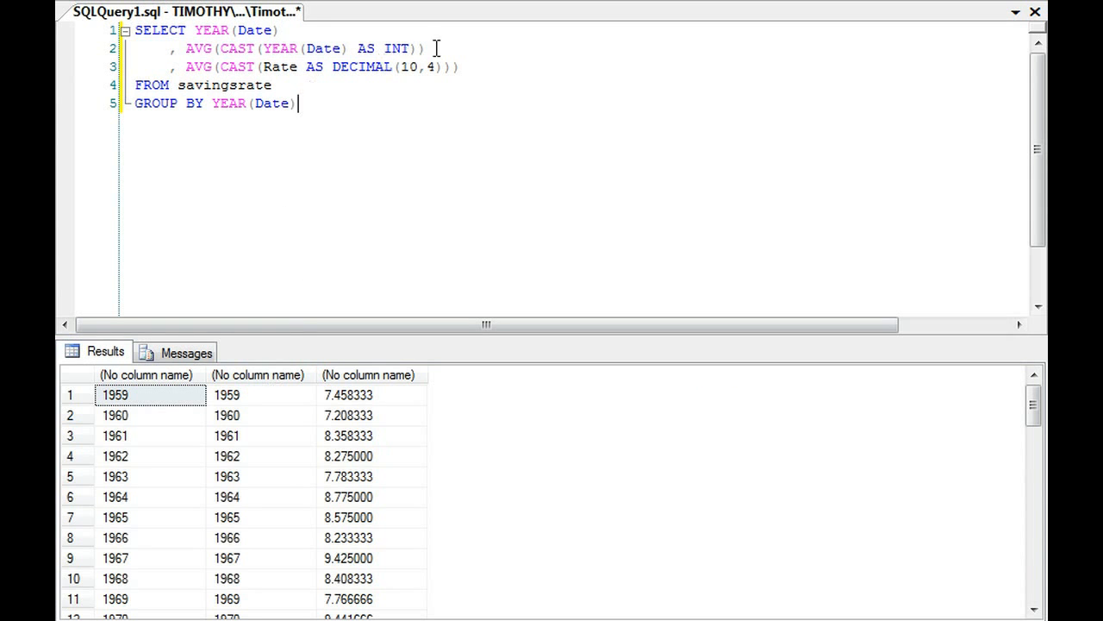
- Delete the redundant averaged year line and re-run for year and average Rate columns
left_click_drag(437, 48, 82, 50)
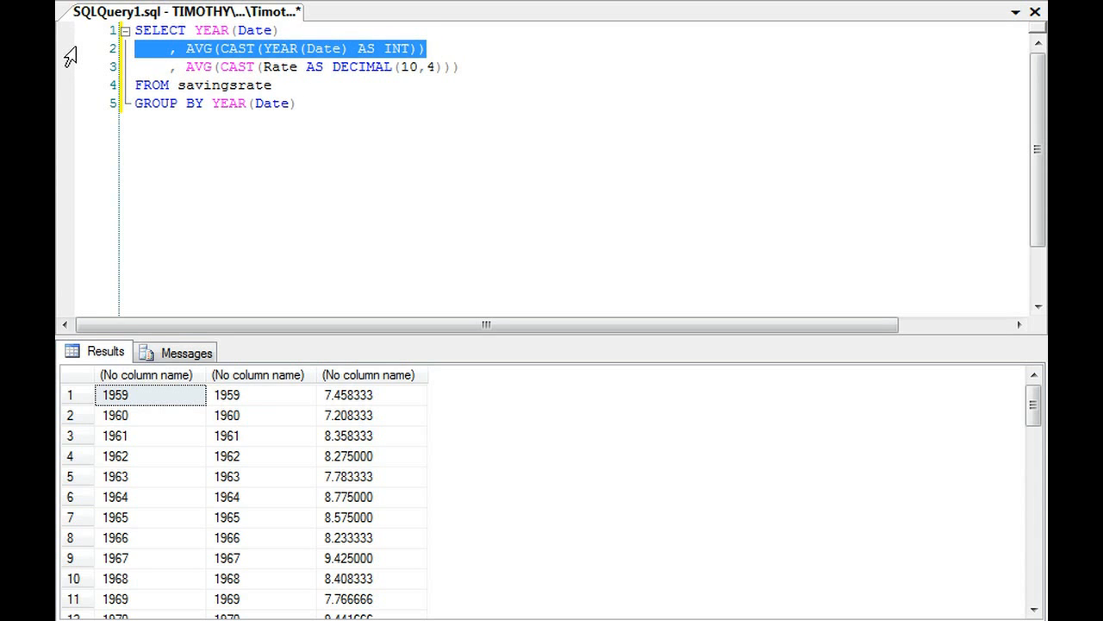
key("Delete")
key("BackSpace")
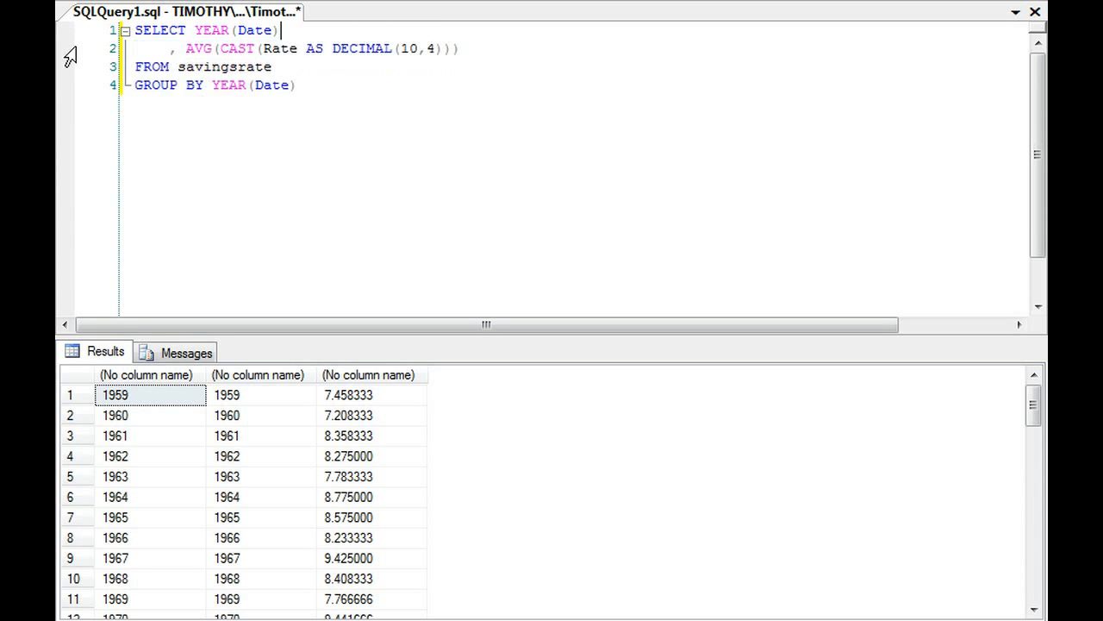
key("F5")
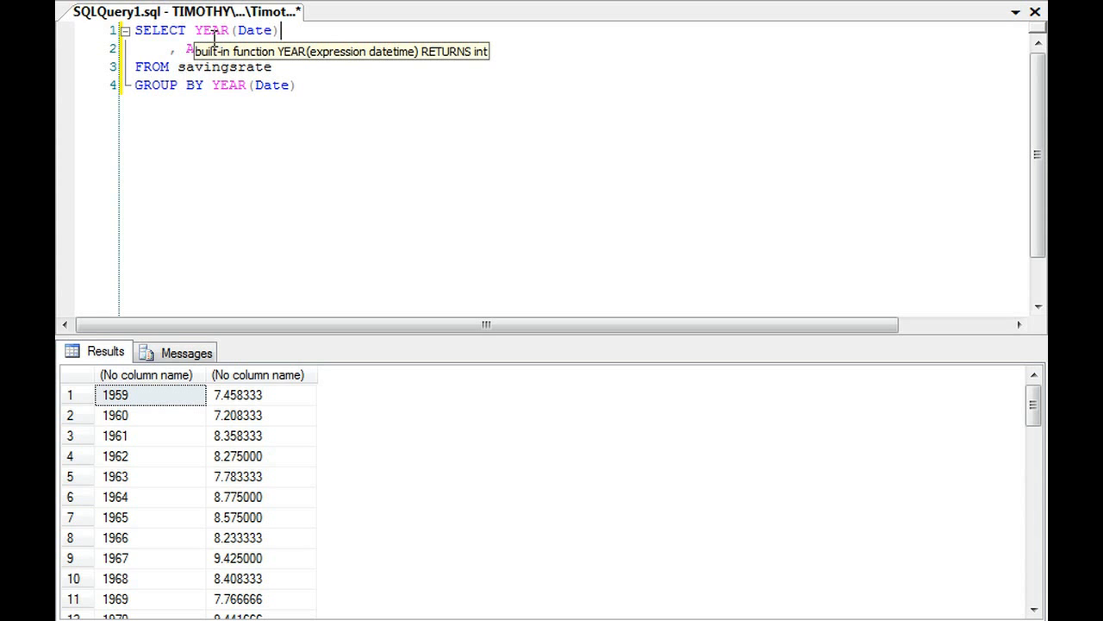
- Write a second query, SELECT * FROM savingsrate, on blank lines below the grouped query
mouse_move(212, 30)
left_click(365, 123)
key("Return")
key("Return")
type("SEL")
key("BackSpace")
key("BackSpace")
key("BackSpace")
key("Return")
type("SELECT *")
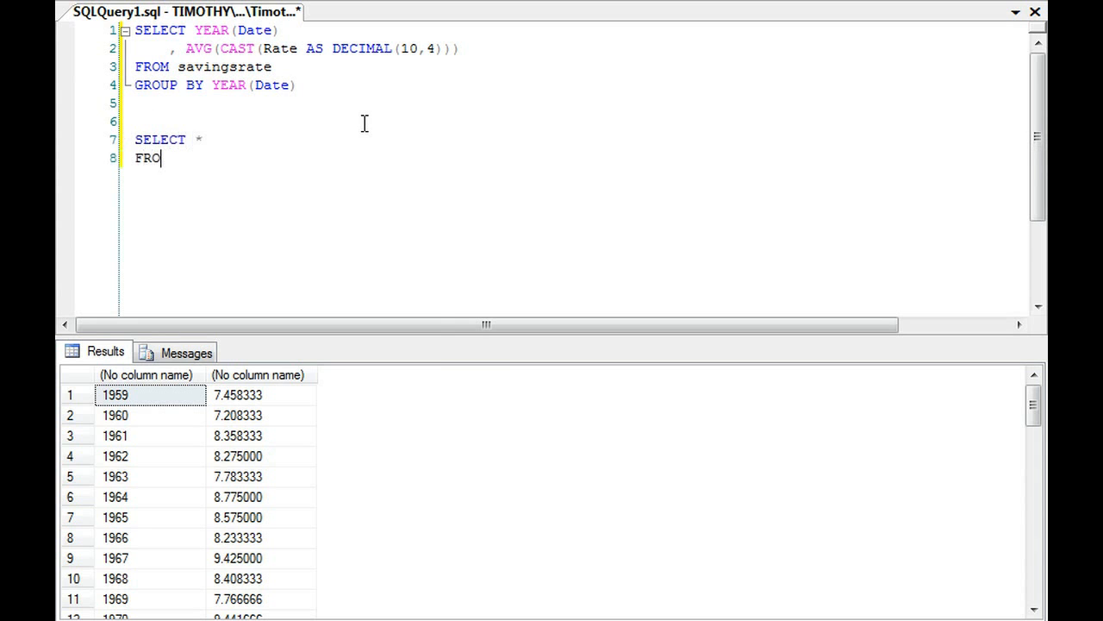
key("Return")
type("FROM savingsrate")
left_click(364, 124)
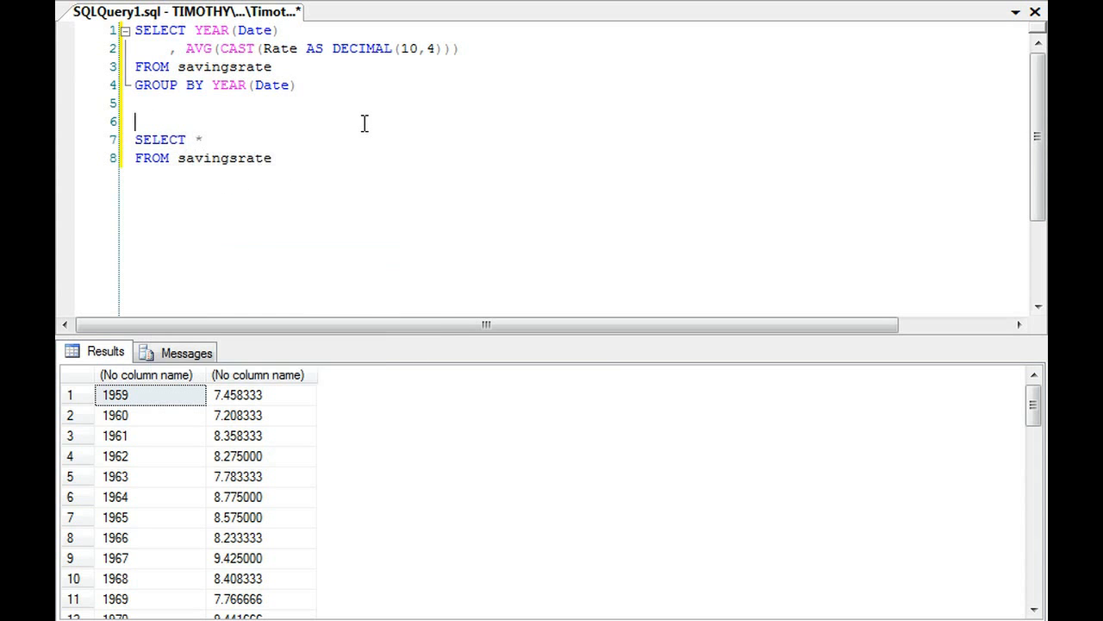
- Run only the SELECT * query and review the 648 monthly rows from 1959-01-01 to 2012-12-01
left_click(240, 401)
left_click_drag(308, 164, 94, 143)
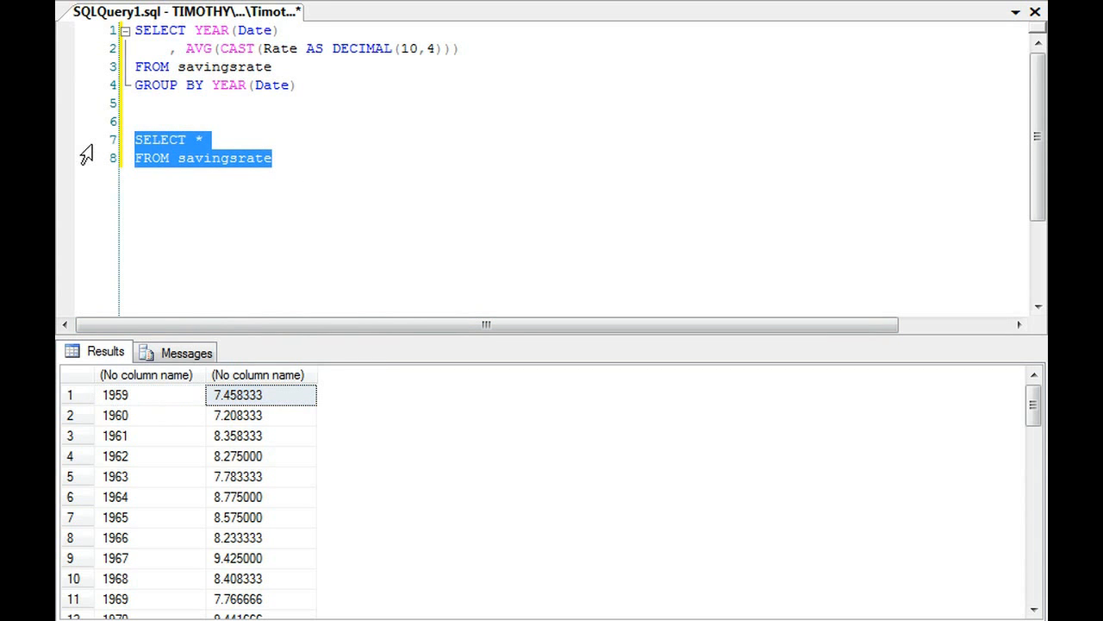
key("F5")
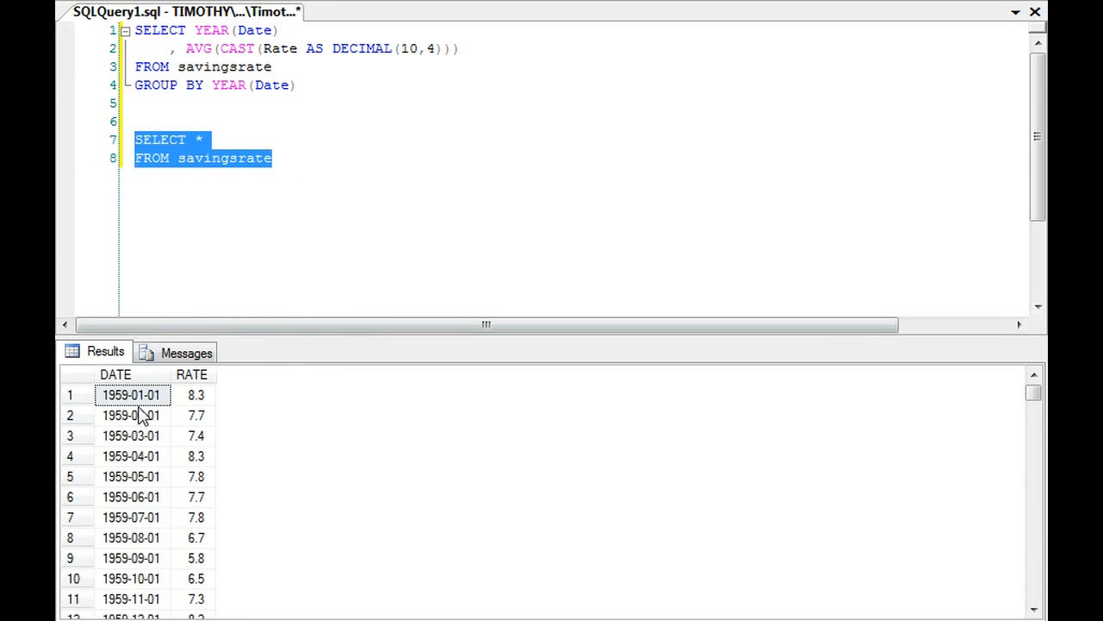
left_click_drag(1034, 392, 1033, 591)
left_click(146, 603)
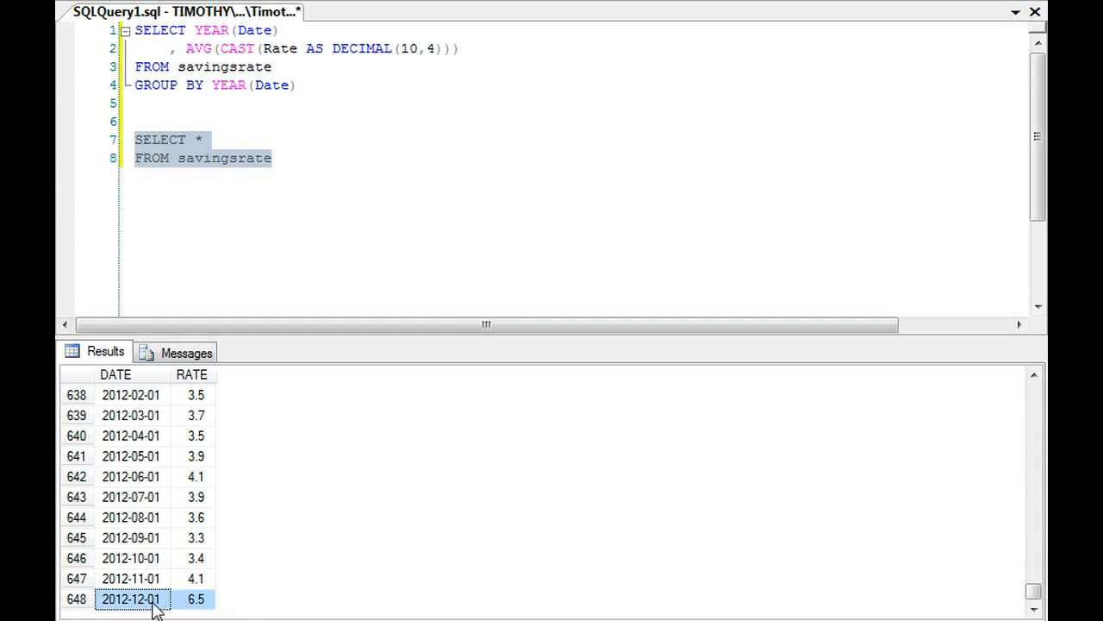
left_click(328, 242)
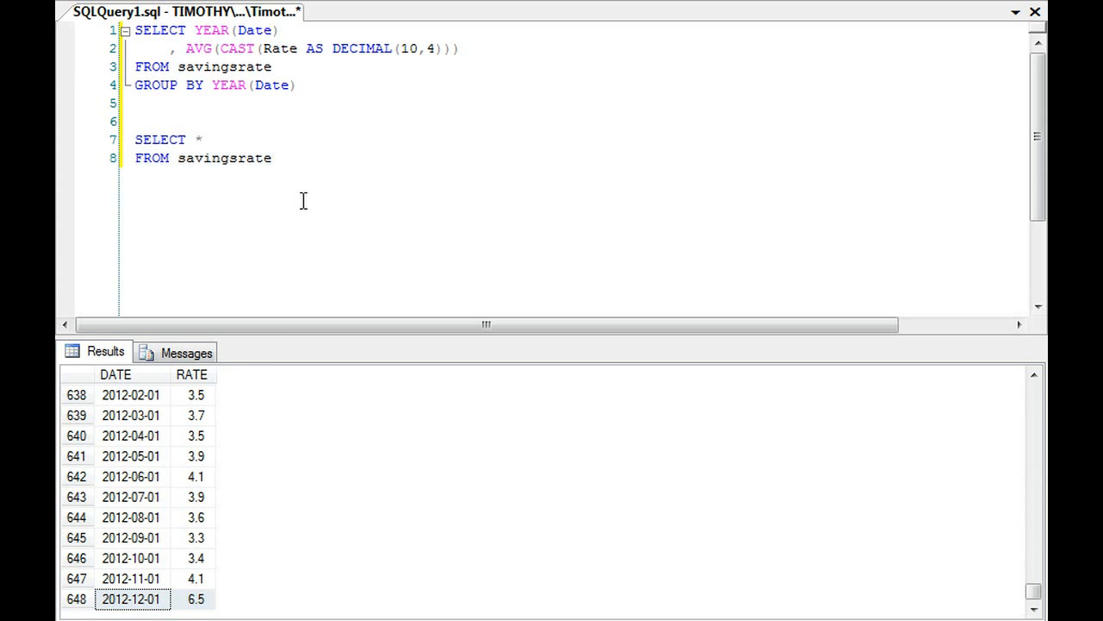
left_click_drag(1039, 595, 1024, 383)
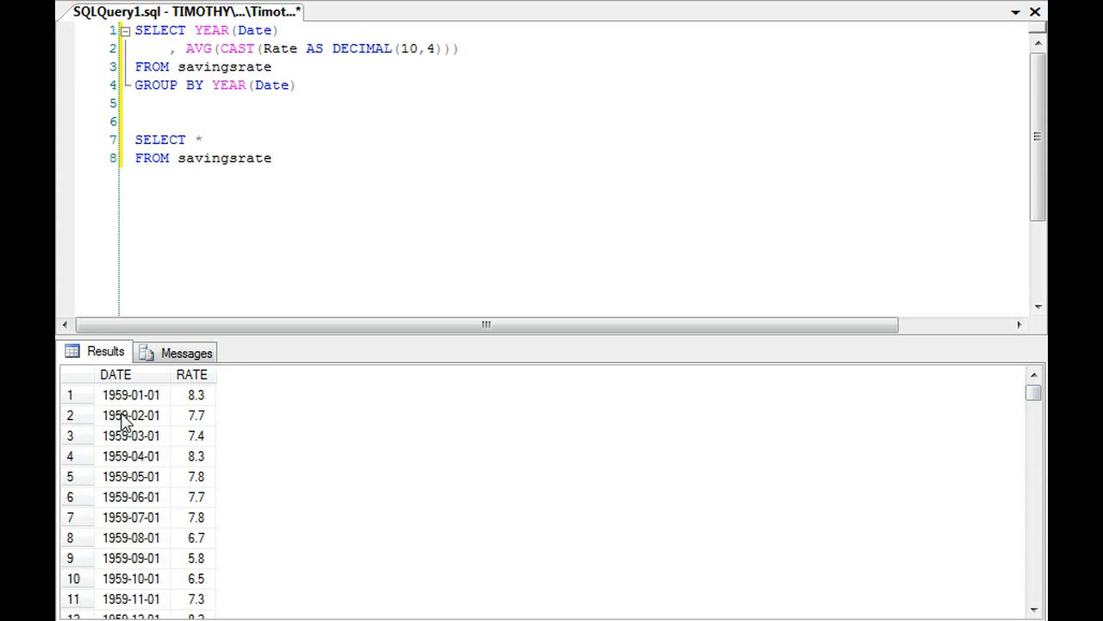
left_click_drag(130, 398, 135, 610)
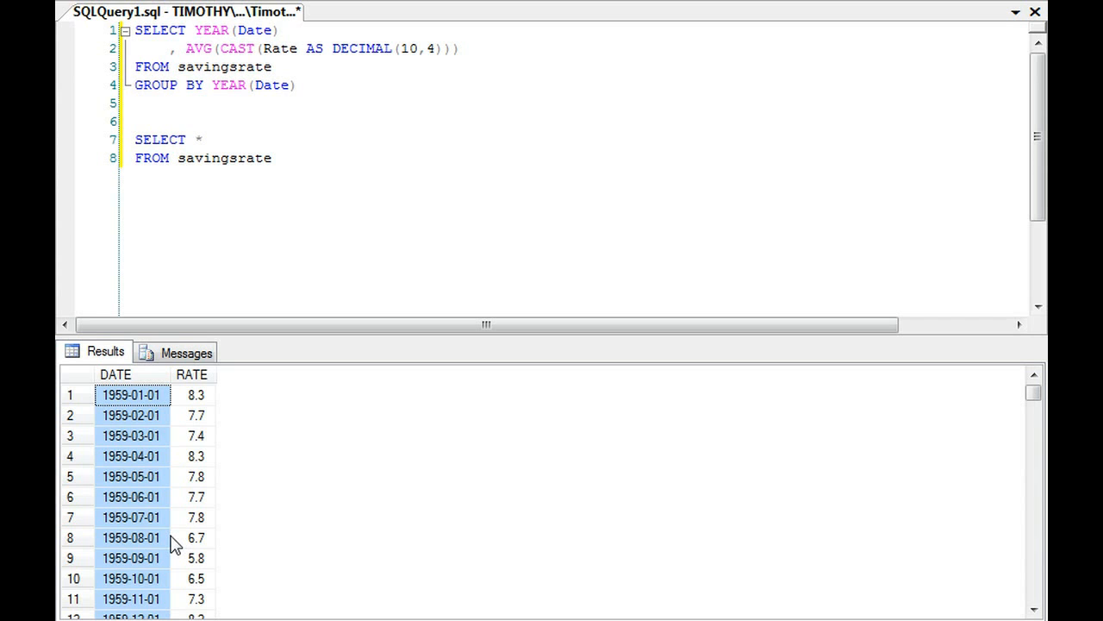
- Enlarge the results area and highlight the first twelve monthly dates and their rate values
left_click(299, 85)
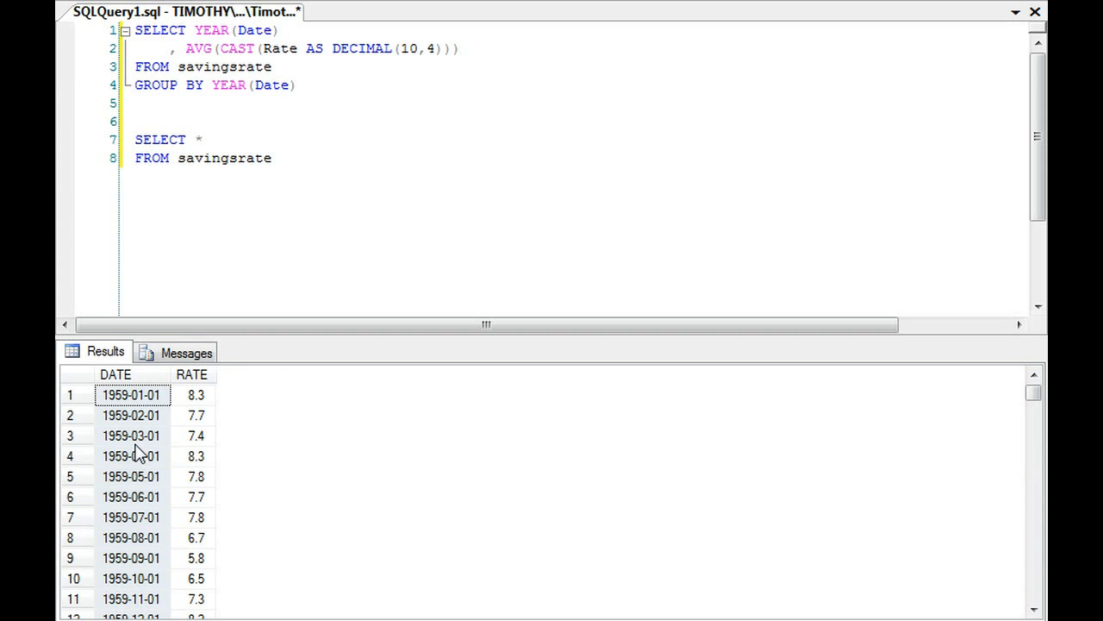
left_click_drag(303, 337, 305, 274)
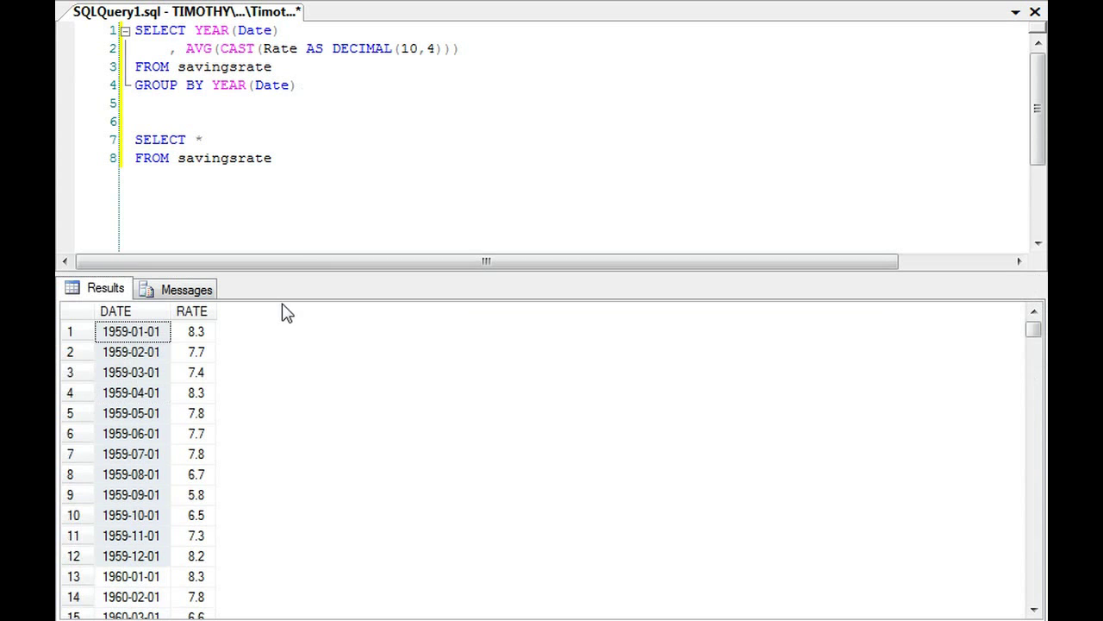
left_click(131, 562)
left_click_drag(158, 334, 135, 553)
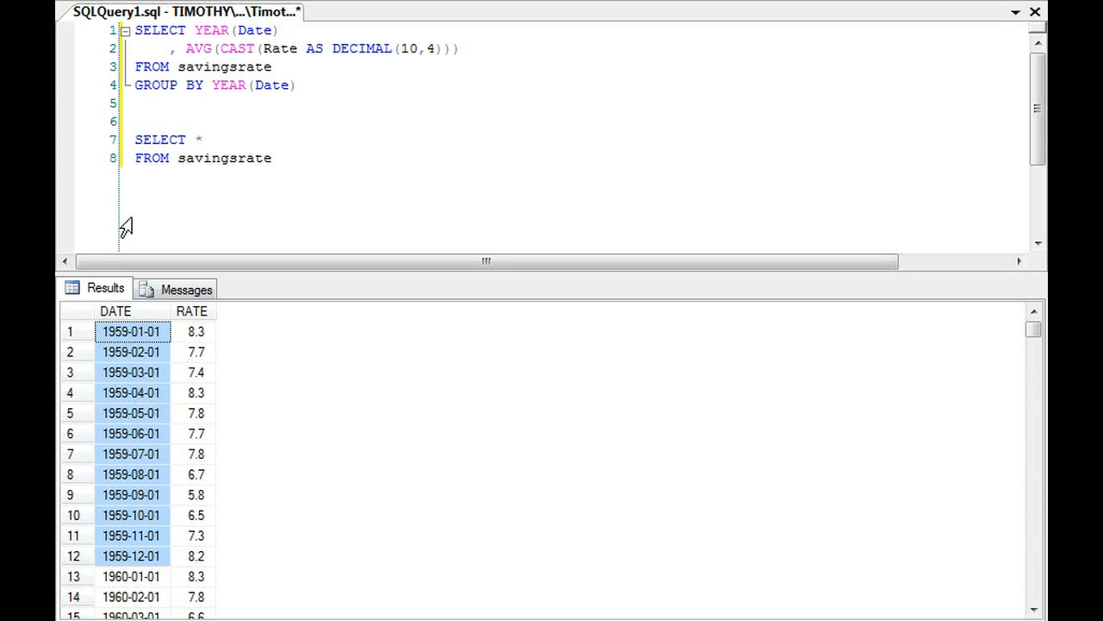
left_click_drag(194, 336, 207, 560)
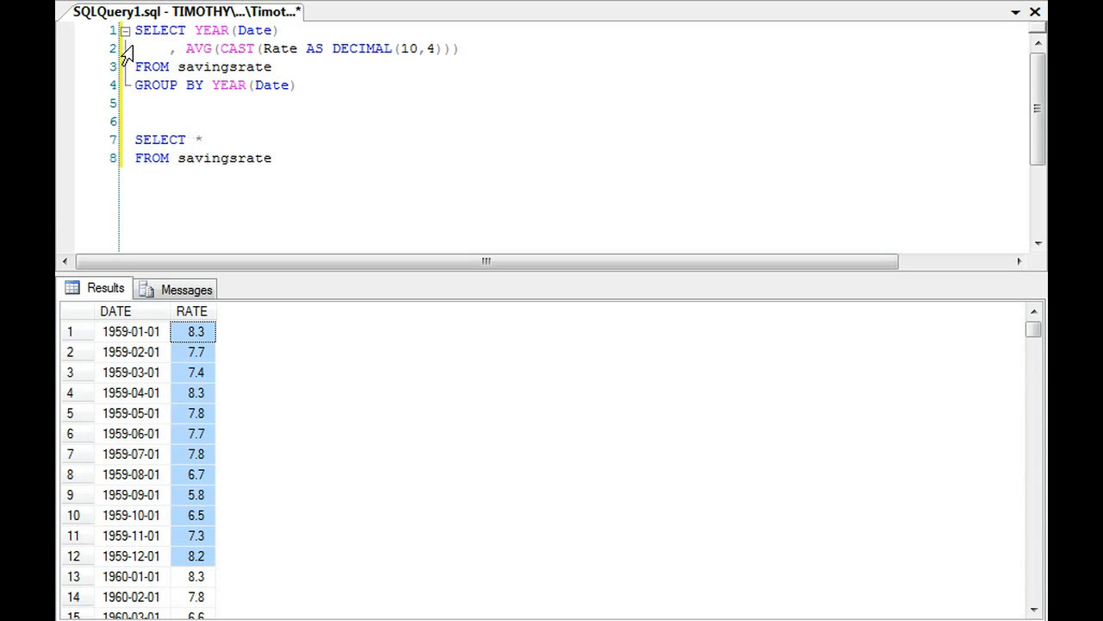
- Delete the SELECT * FROM savingsrate query and blank lines, keeping only the yearly average query
left_click_drag(136, 48, 356, 68)
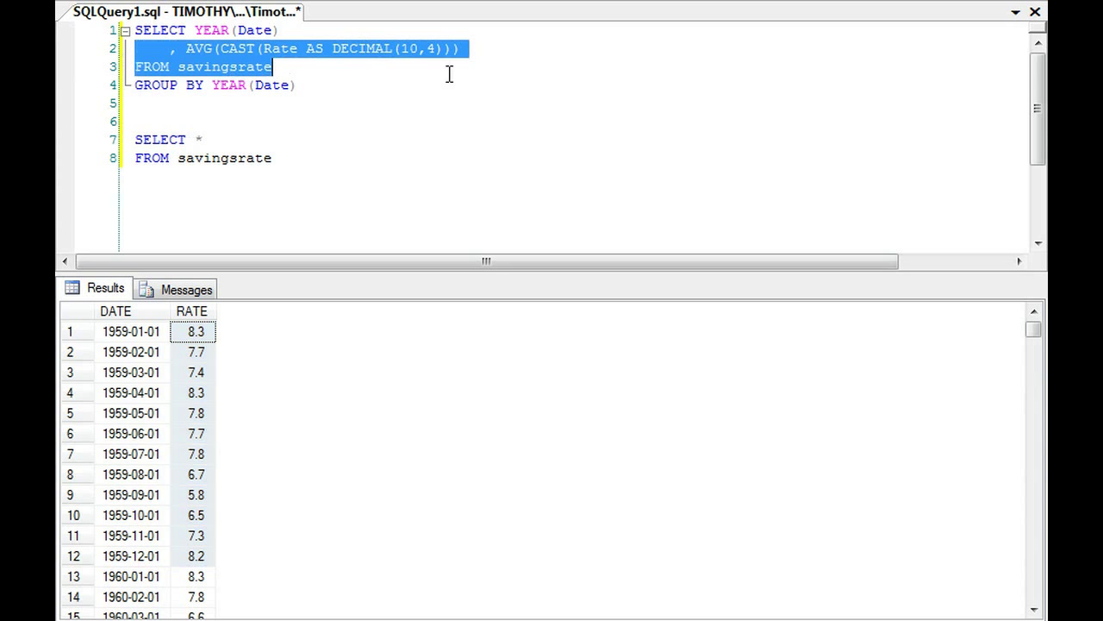
left_click(233, 31)
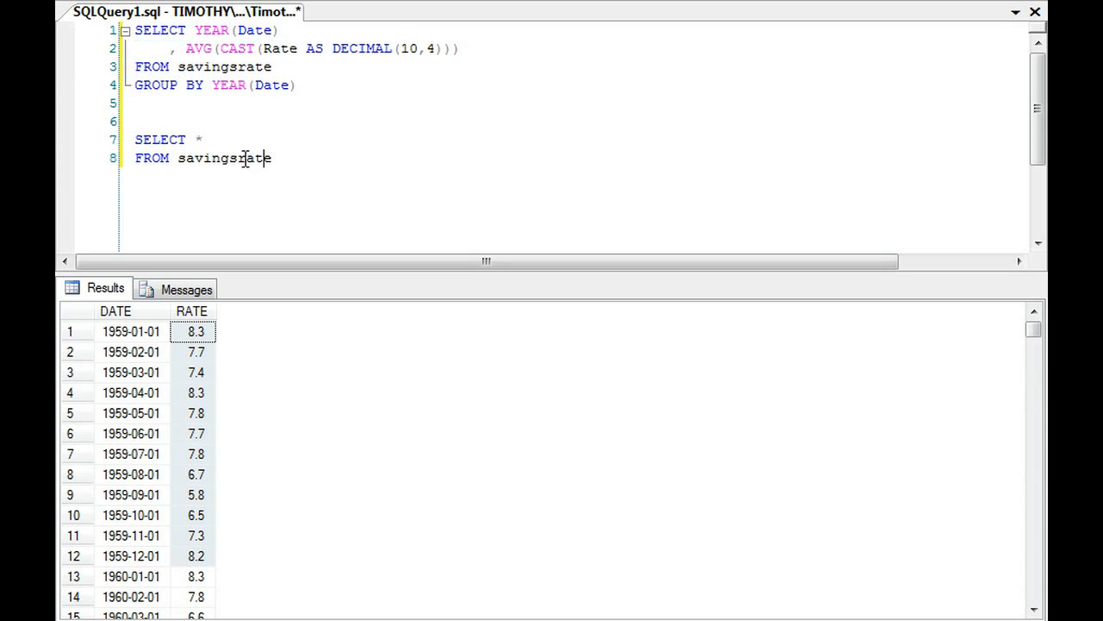
left_click_drag(272, 159, 108, 145)
key("BackSpace")
key("BackSpace")
key("BackSpace")
key("BackSpace")
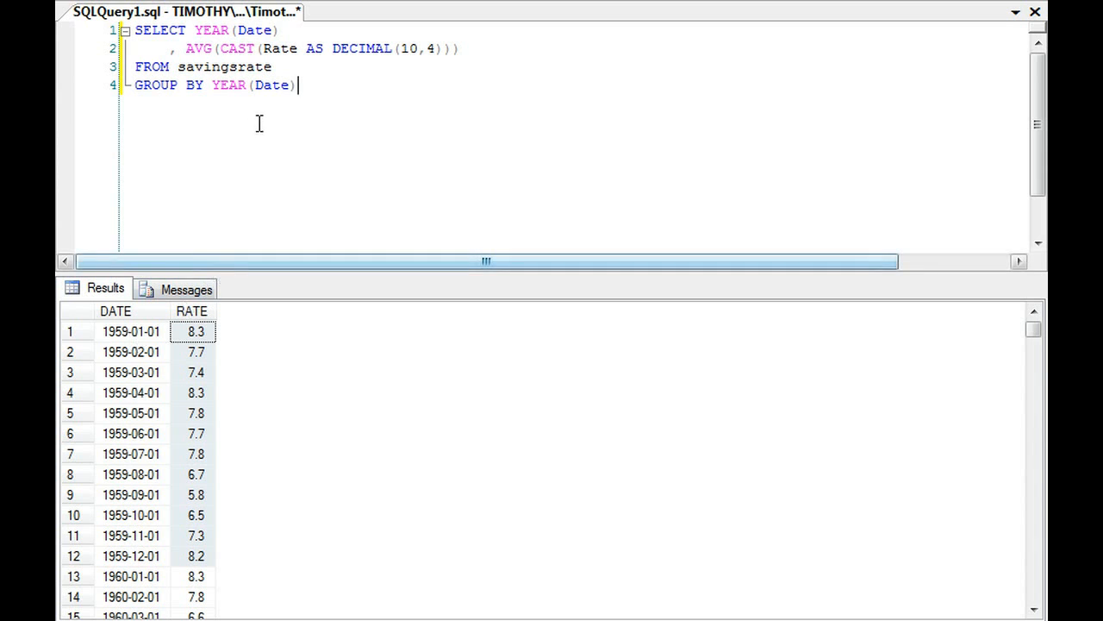
- Replace YEAR with MONTH in the select and GROUP BY, returning 12 monthly average rates
double_click(233, 88)
type("MONTH")
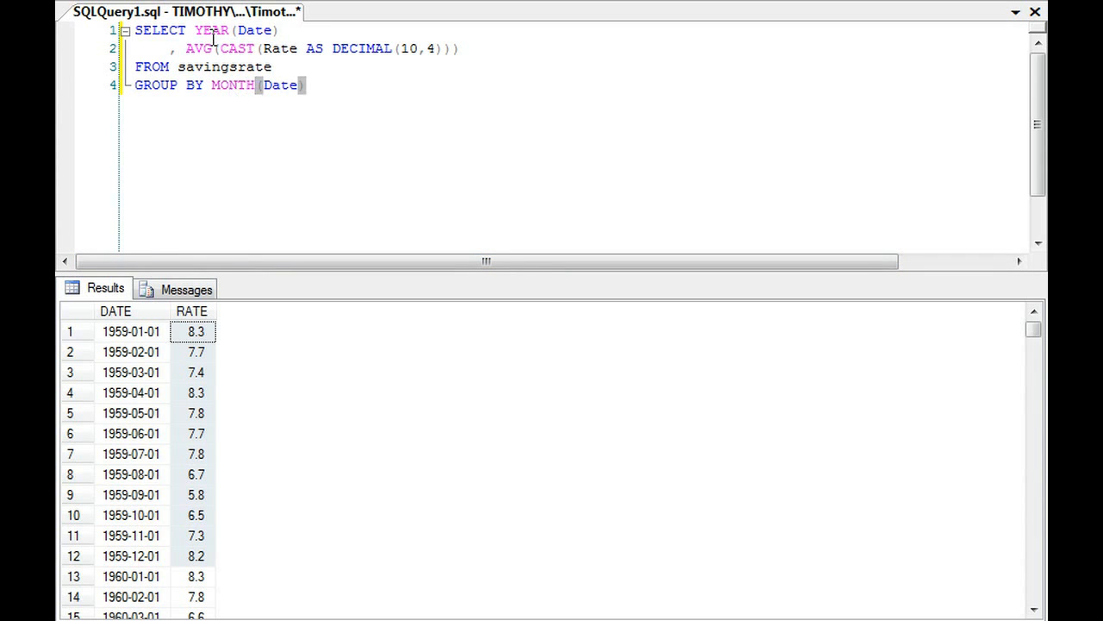
double_click(212, 32)
type("MONTH")
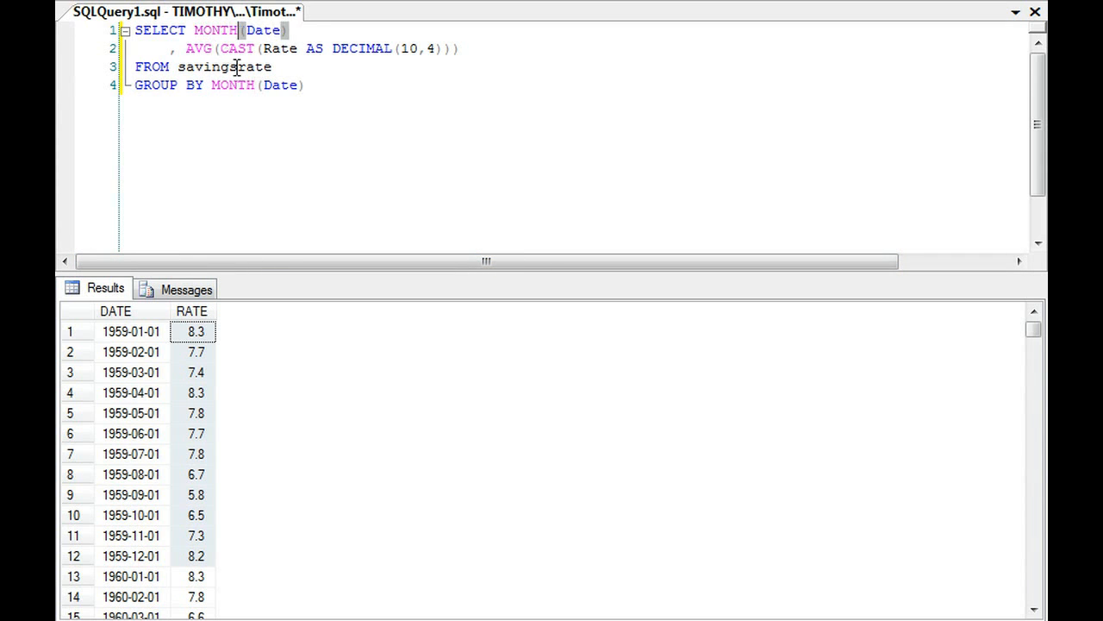
left_click(329, 87)
left_click(125, 336)
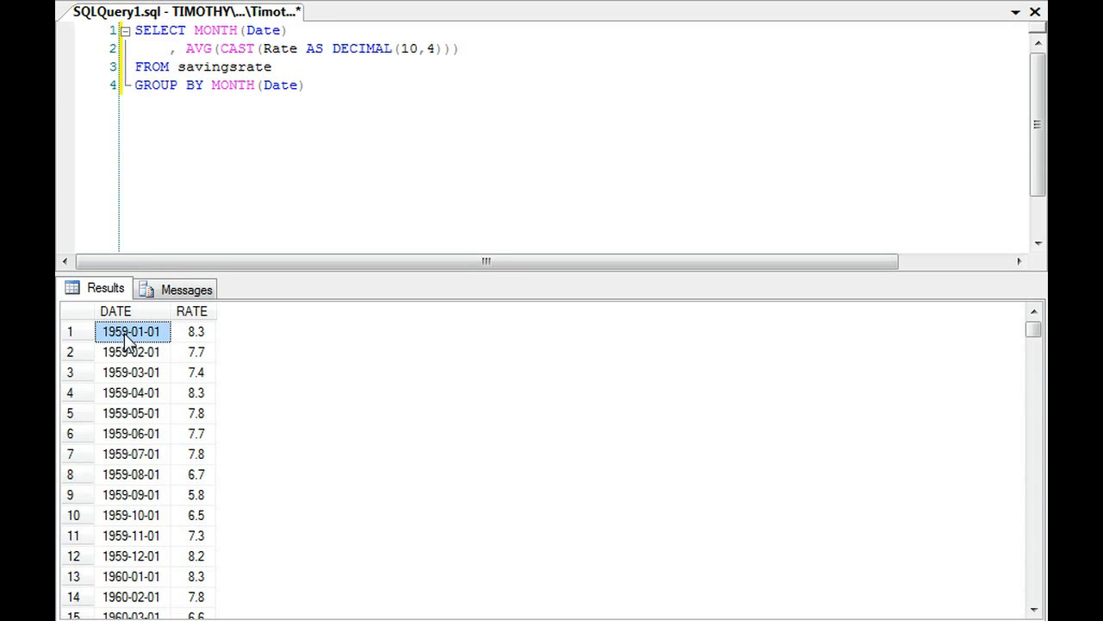
left_click(344, 110)
key("F5")
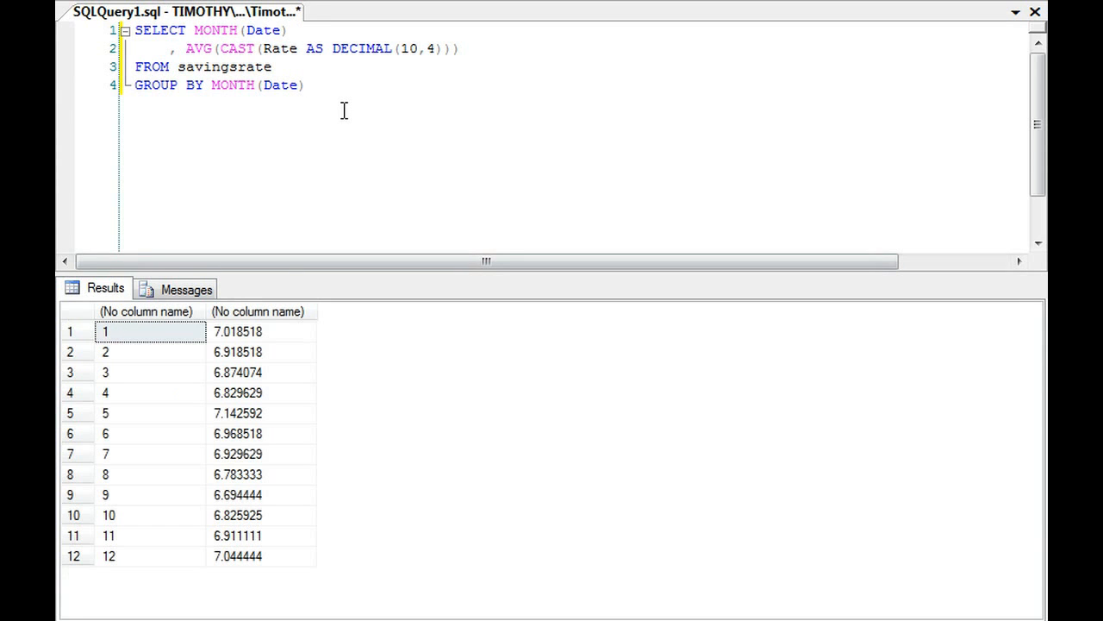
left_click(168, 340)
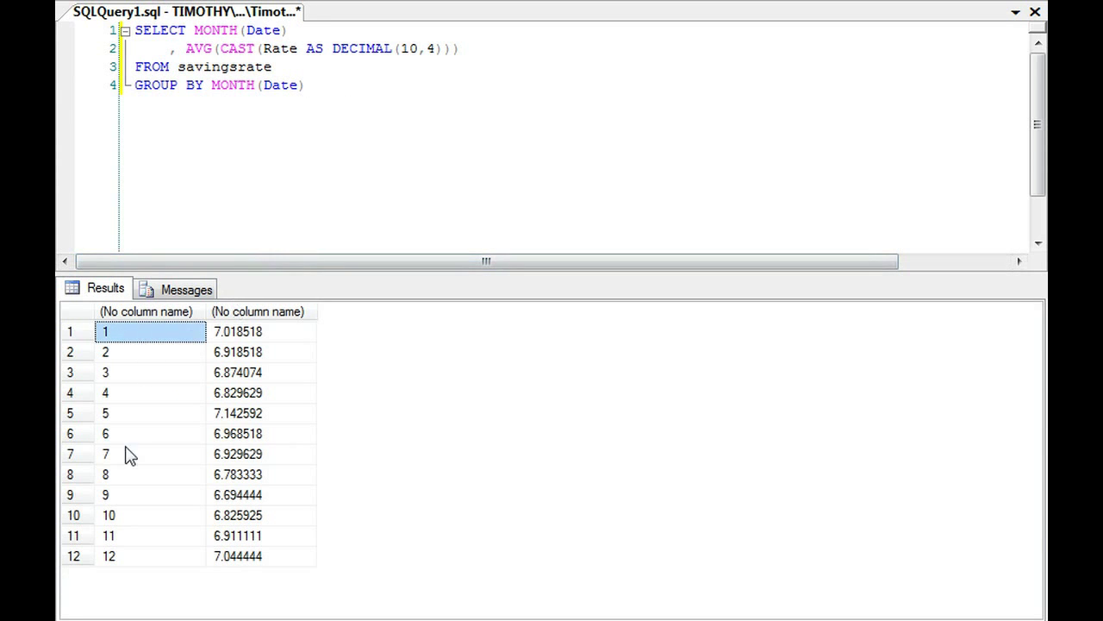
left_click(114, 560)
left_click(319, 89)
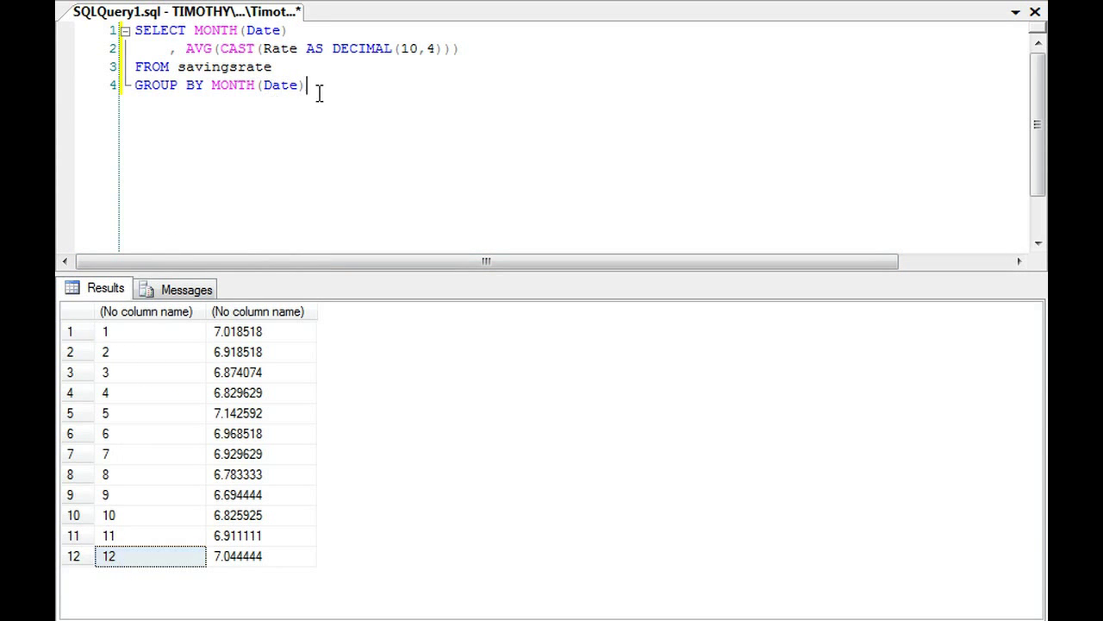
left_click_drag(303, 88, 132, 94)
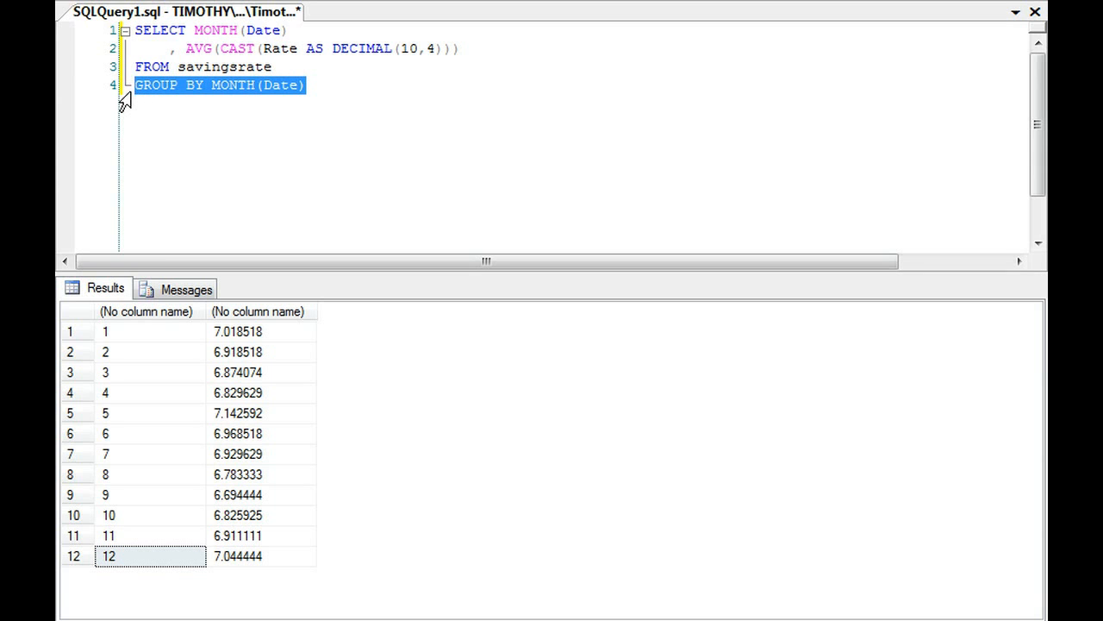
left_click(210, 86)
double_click(235, 87)
left_click_drag(264, 89, 306, 86)
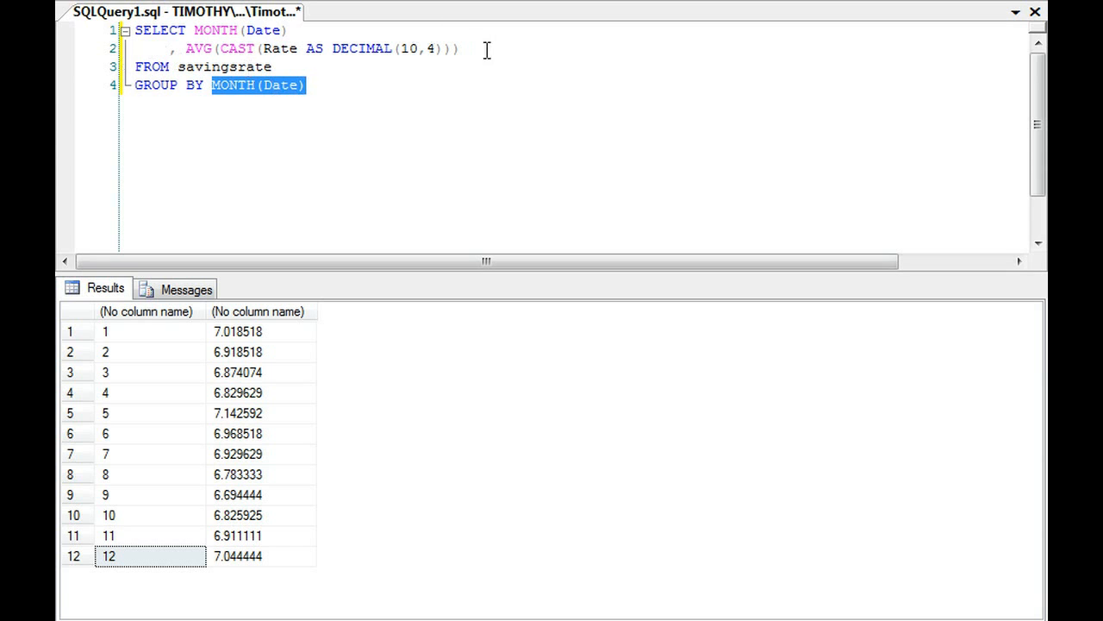
left_click_drag(479, 49, 93, 54)
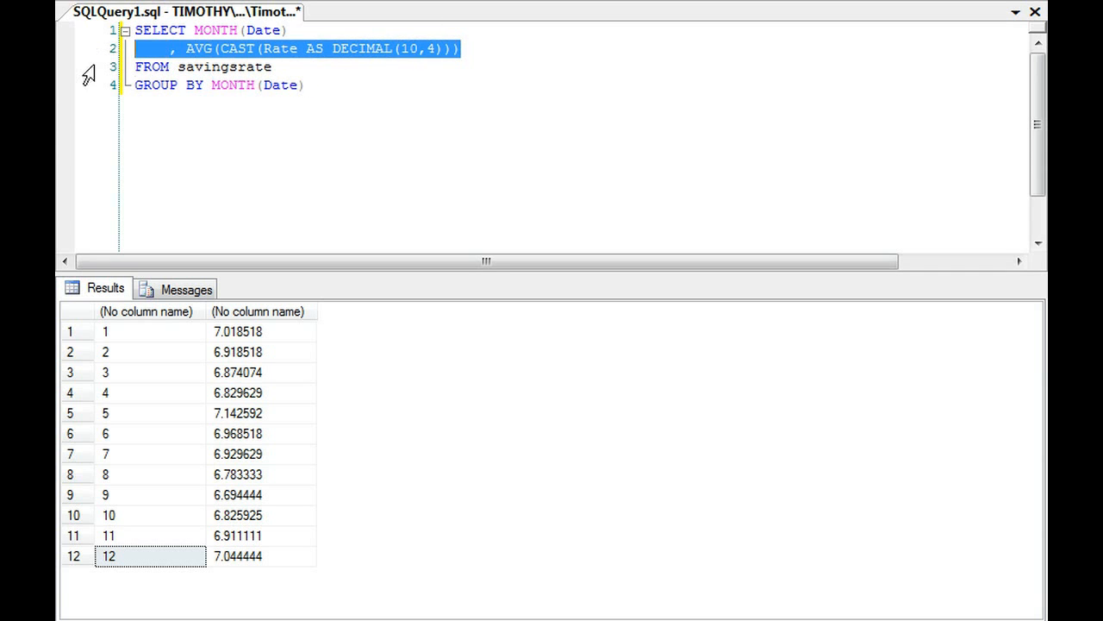
left_click_drag(145, 329, 263, 583)
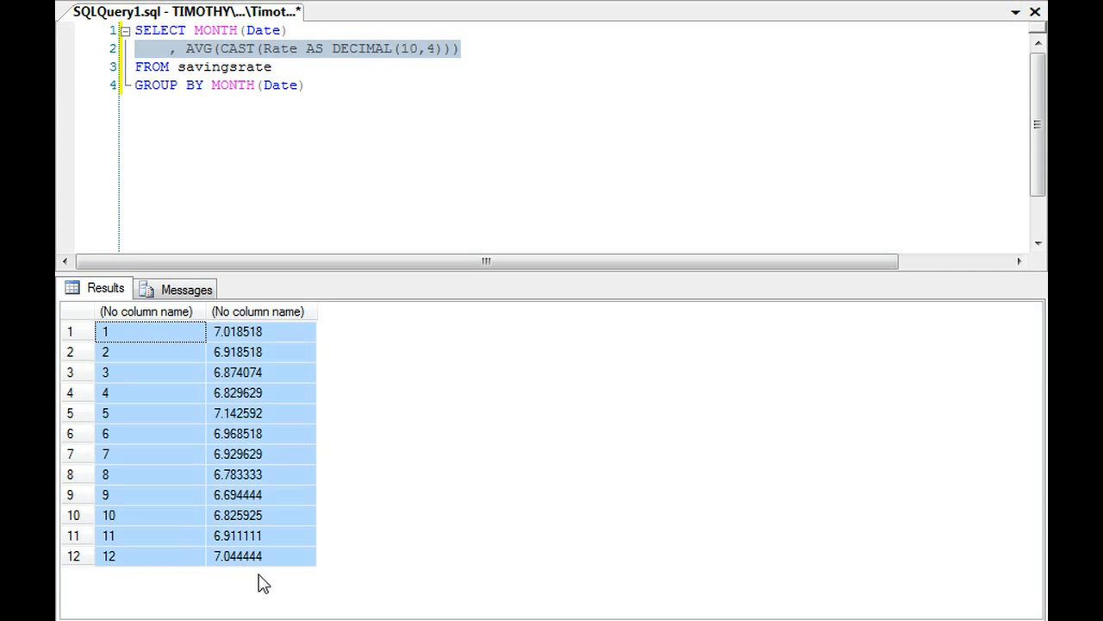
left_click(220, 421)
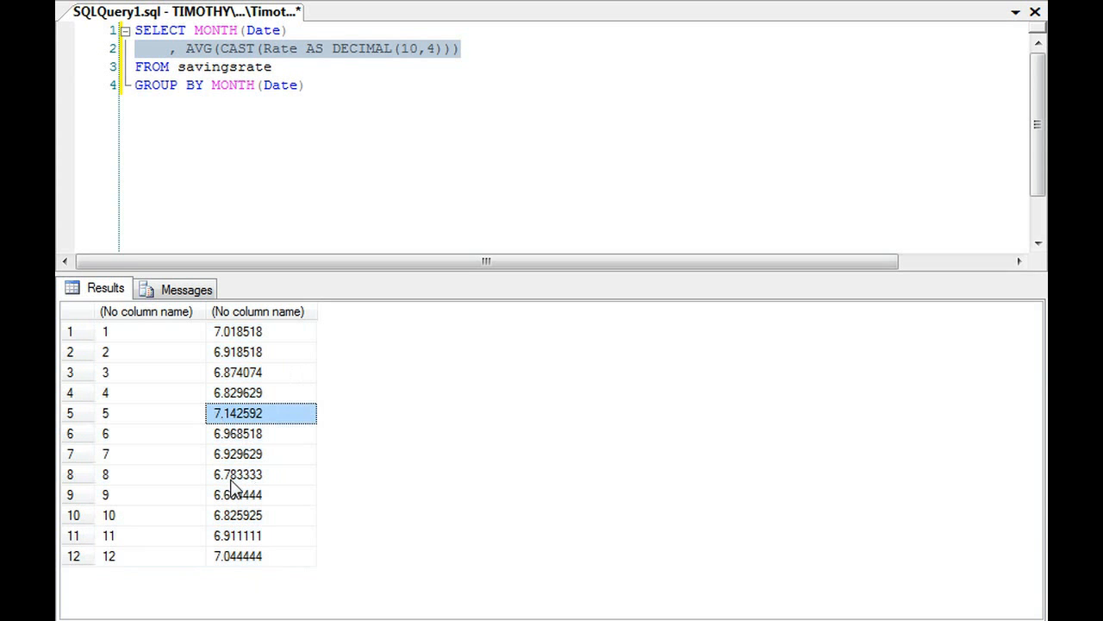
left_click_drag(235, 333, 141, 337)
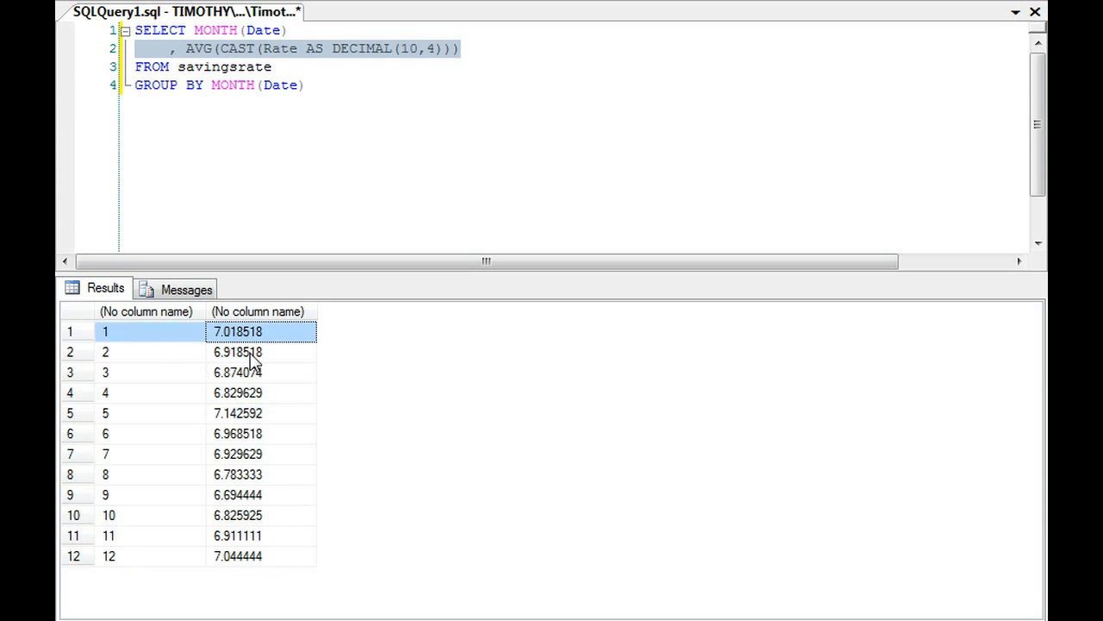
left_click_drag(119, 558, 274, 568)
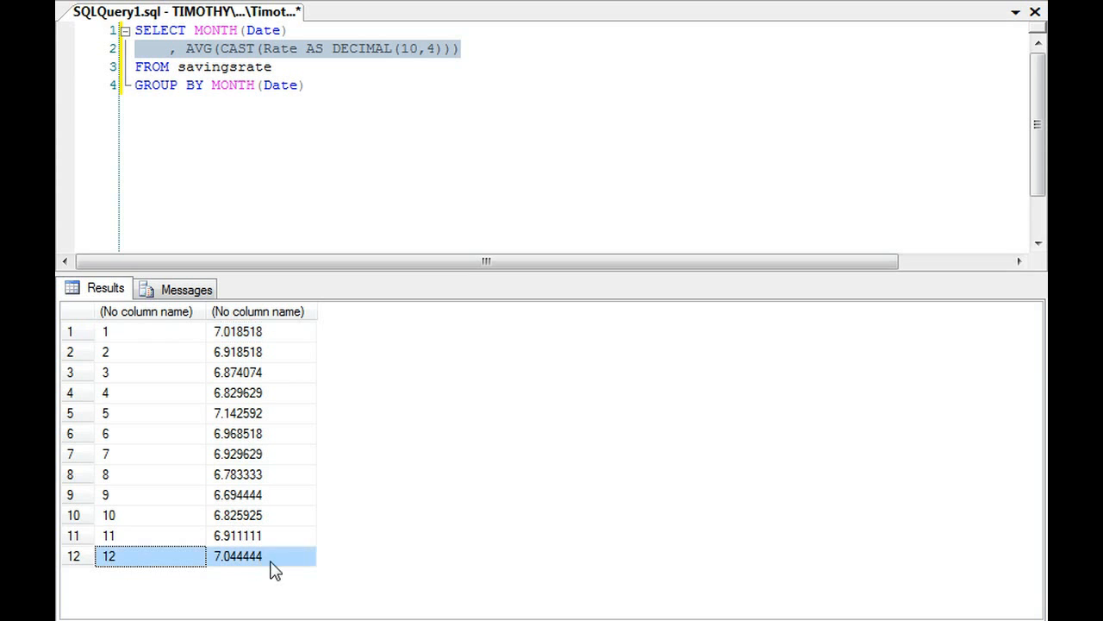
left_click_drag(224, 332, 200, 336)
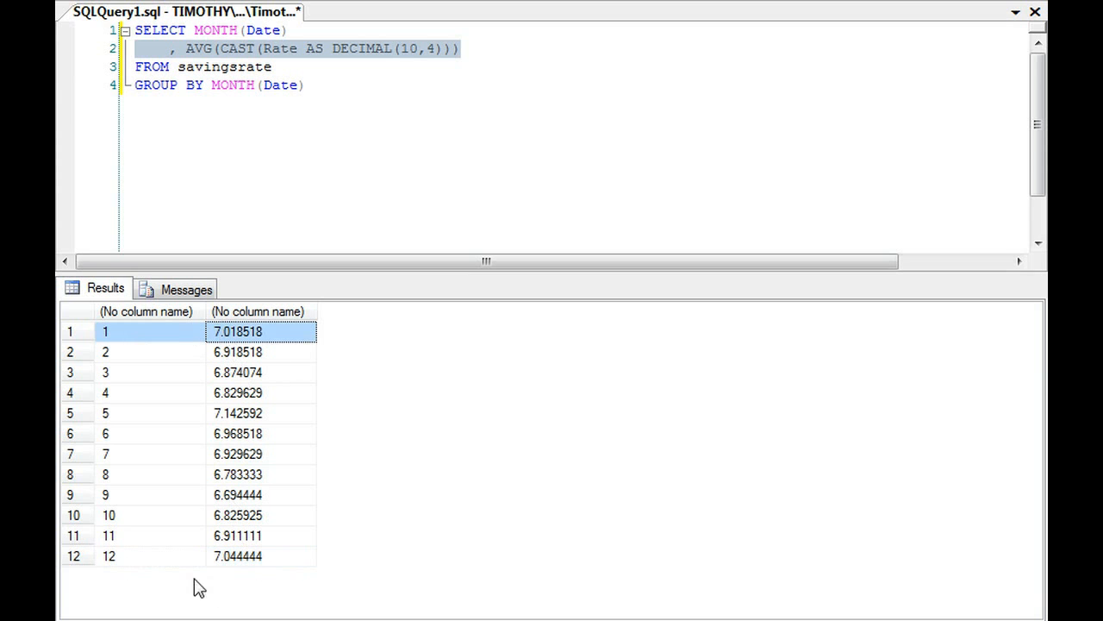
left_click_drag(185, 556, 328, 558)
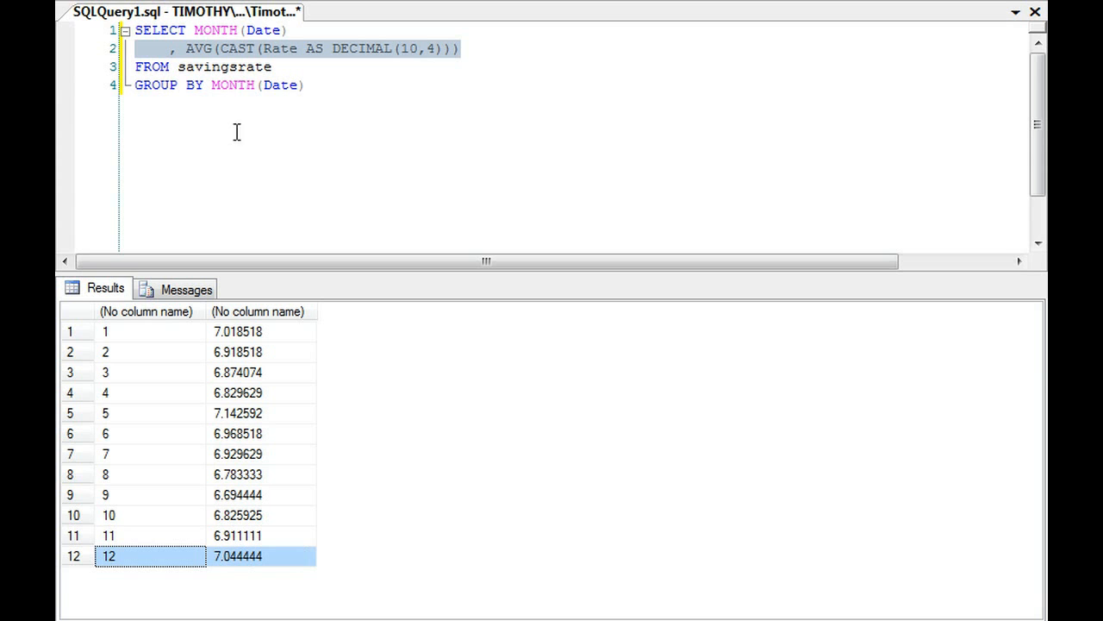
double_click(217, 31)
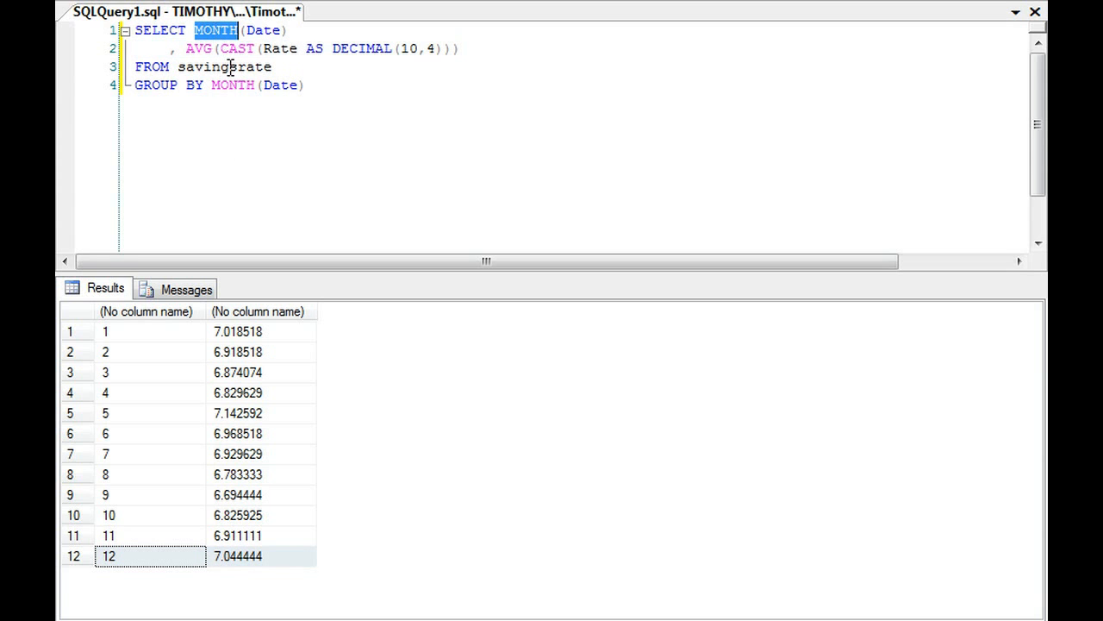